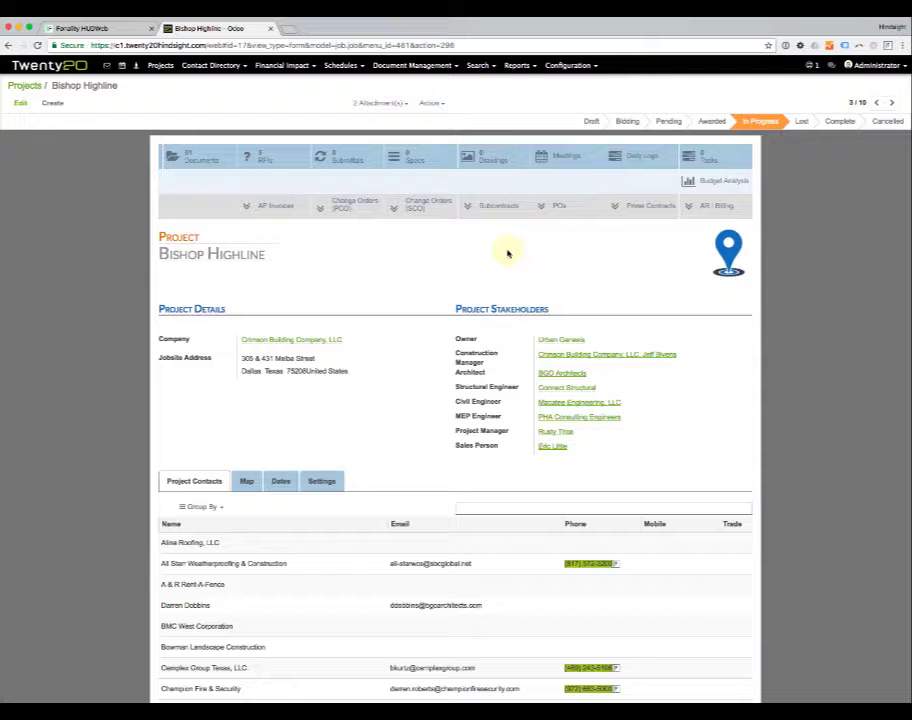
- Open the Bishop Highline project's subcontracts, sort them by vendor, and open the BMC West Corporation subcontract to review its contract items and totals
left_click(507, 207)
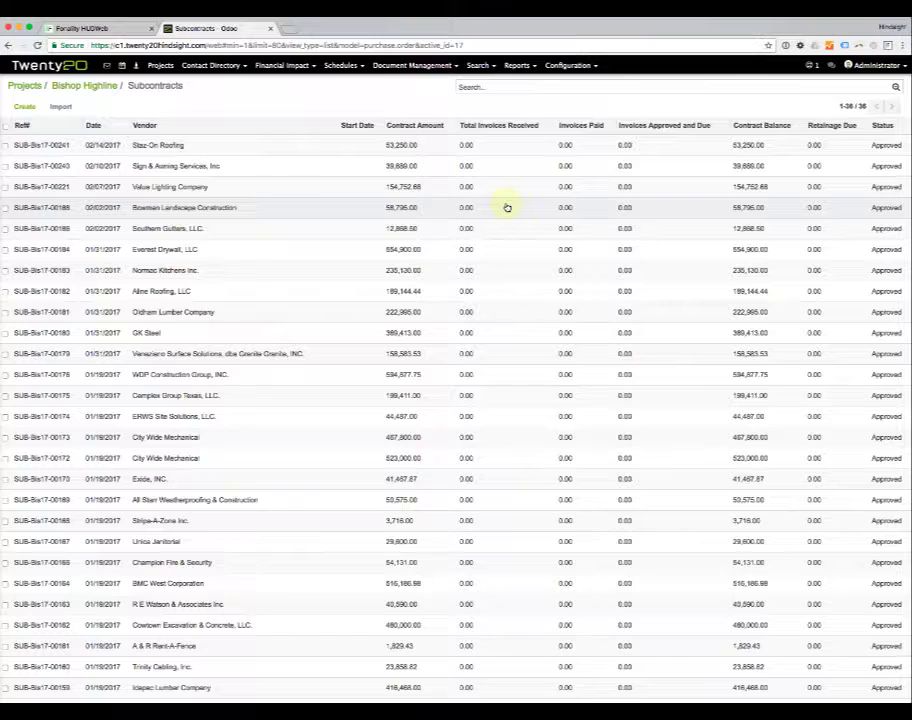
left_click(145, 125)
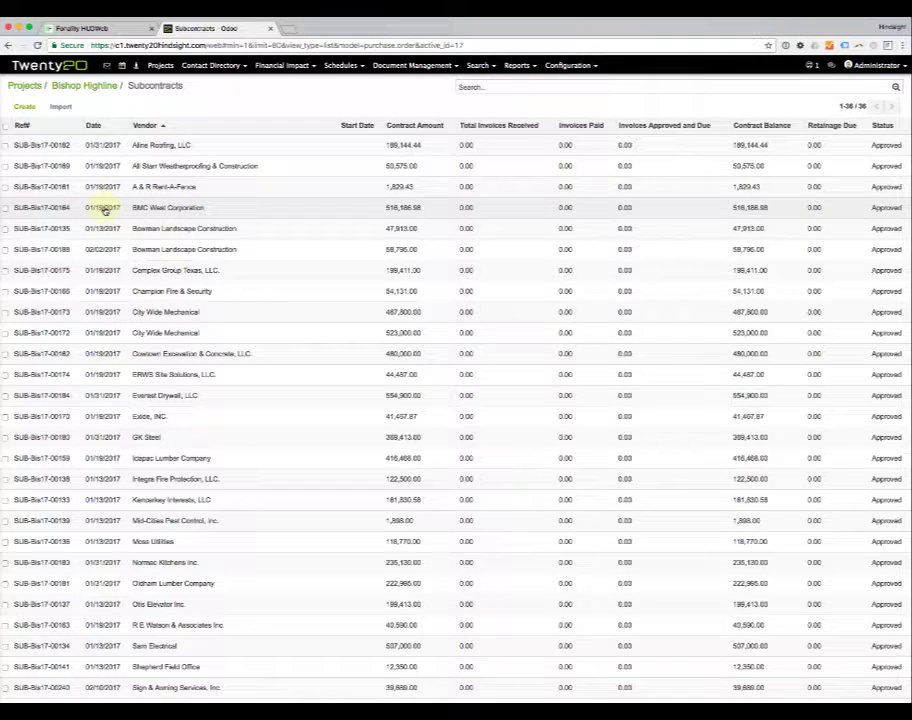
left_click(297, 214)
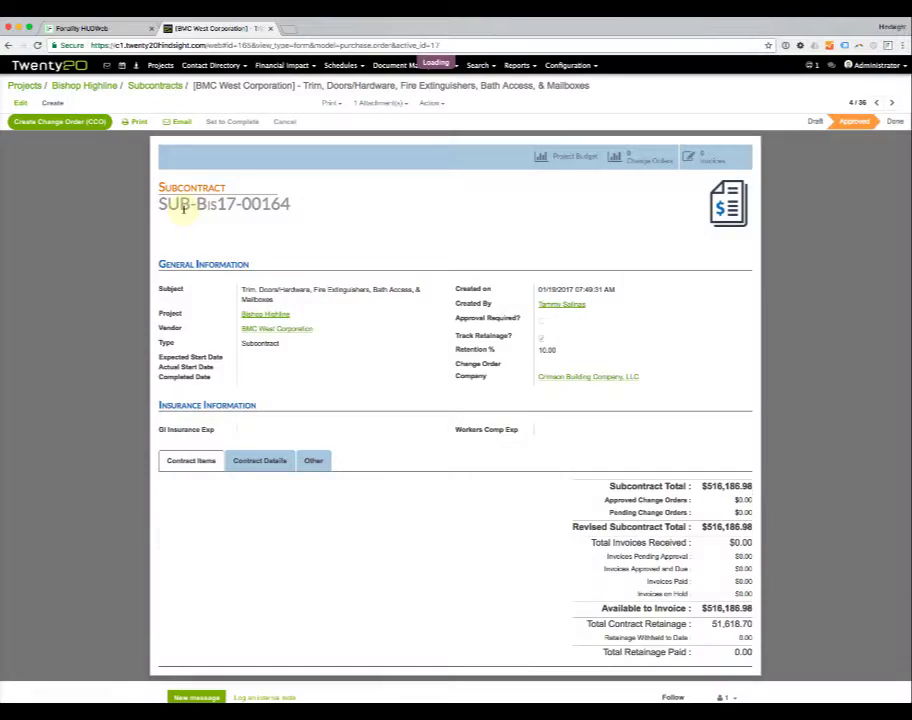
scroll(656, 305, "down", 2)
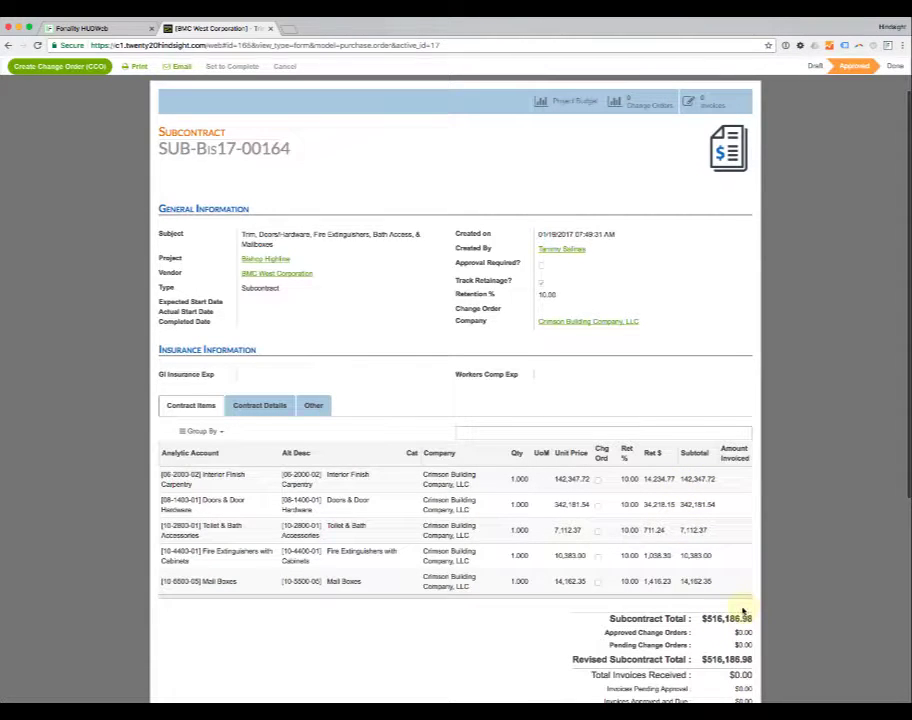
scroll(743, 611, "down", 2)
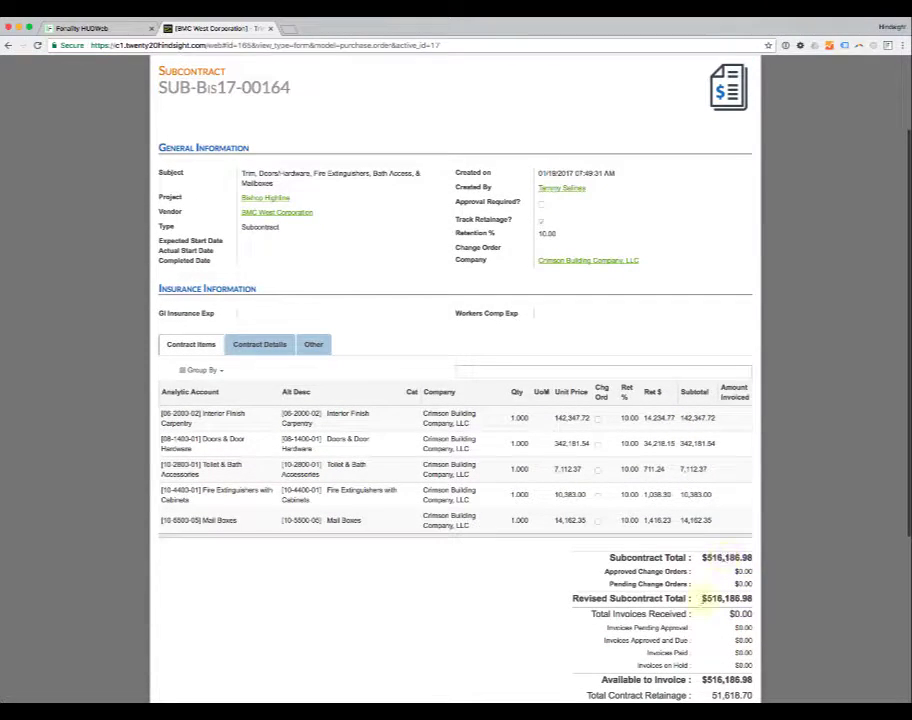
scroll(678, 490, "up", 4)
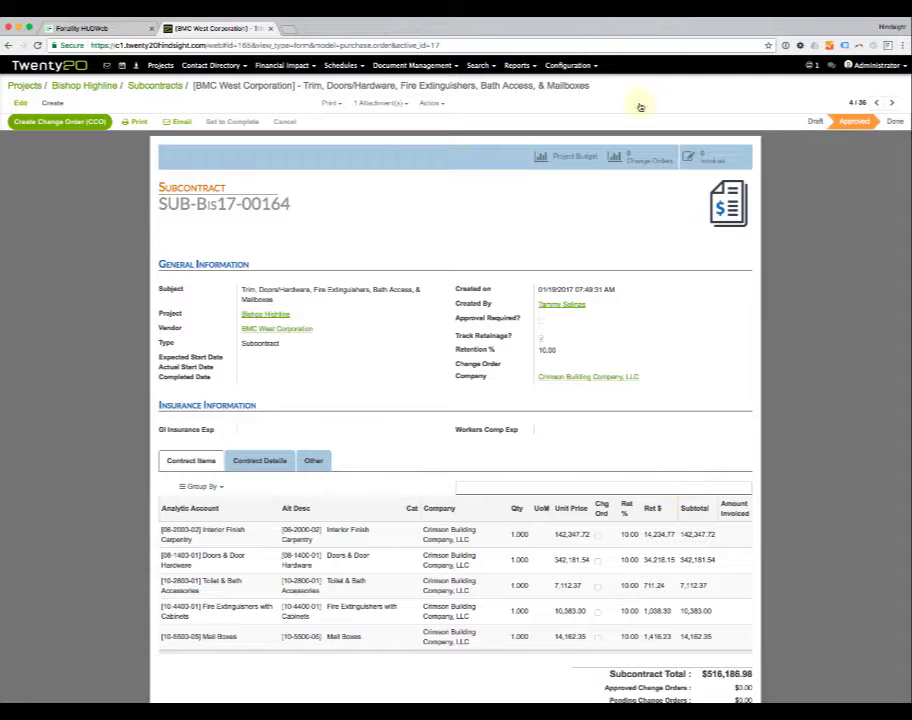
- Create a new change order from the BMC West Corporation subcontract's change orders with the subject "Hardware Change"
left_click(643, 161)
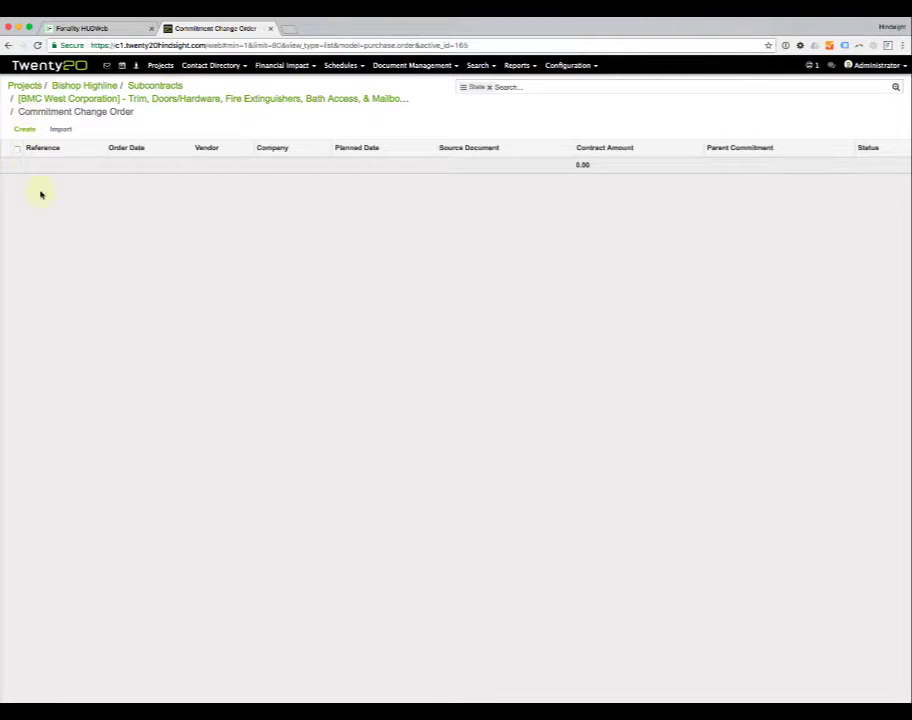
left_click(26, 130)
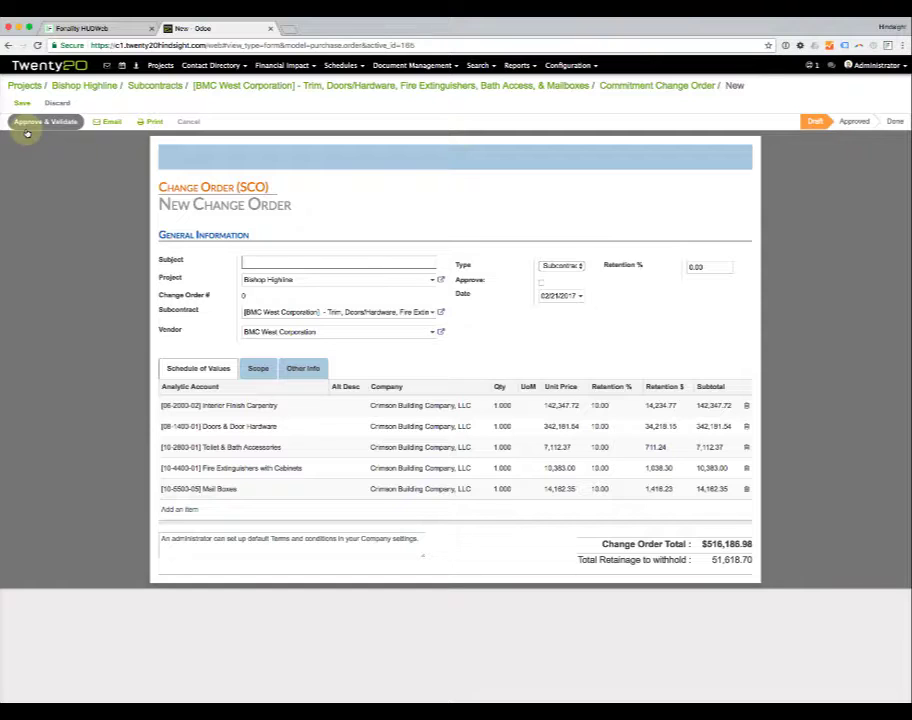
left_click(27, 133)
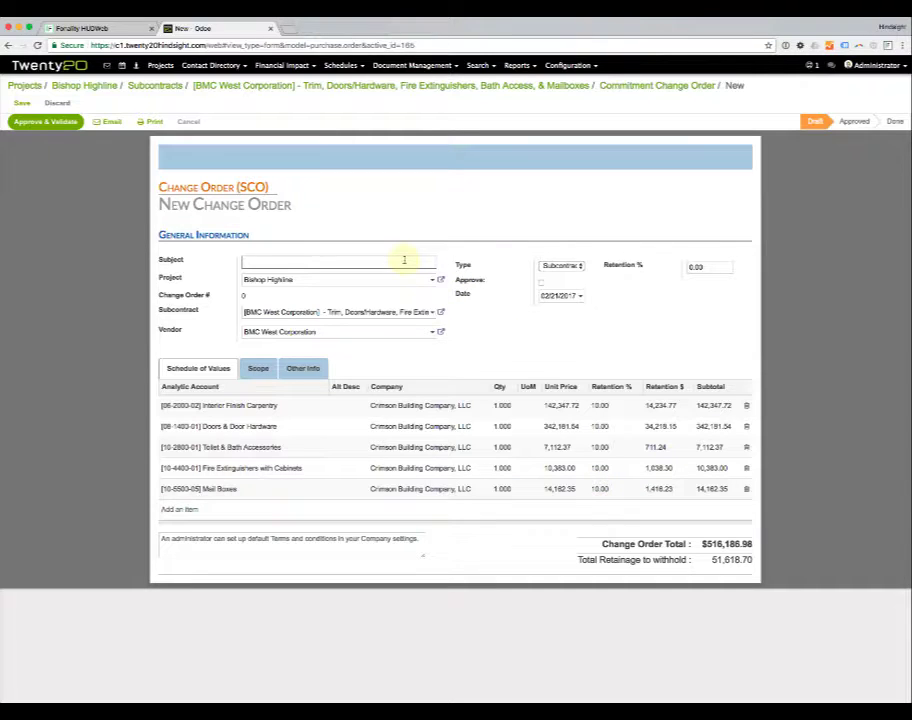
type("He")
type("rdware Change")
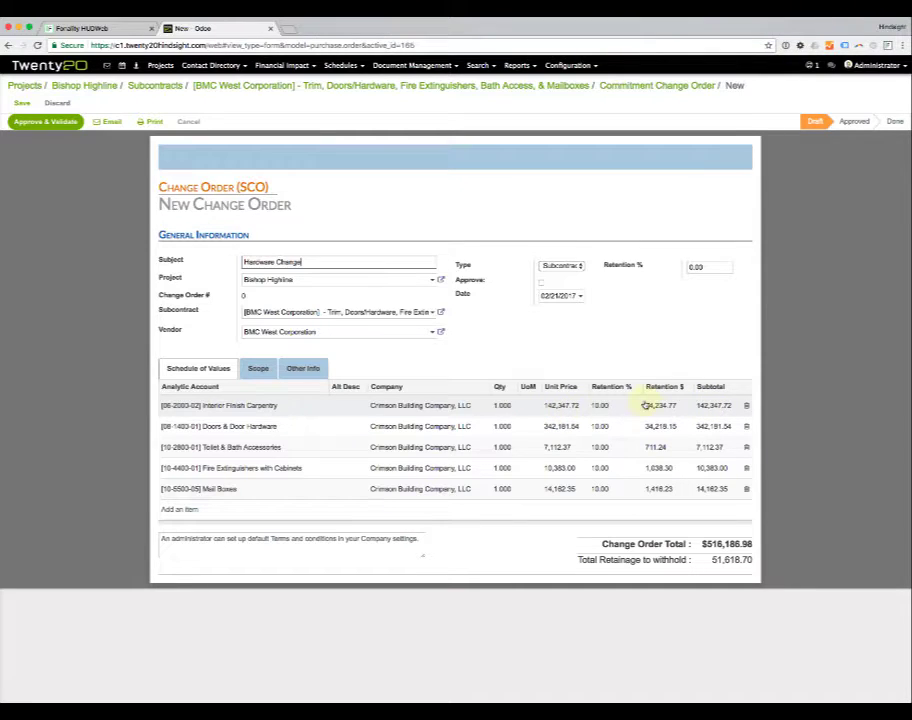
- Remove the Mail Boxes, Fire Extinguishers with Cabinets, Toilet & Bath Accessories, and Doors & Door Hardware lines from the schedule of values
left_click(746, 490)
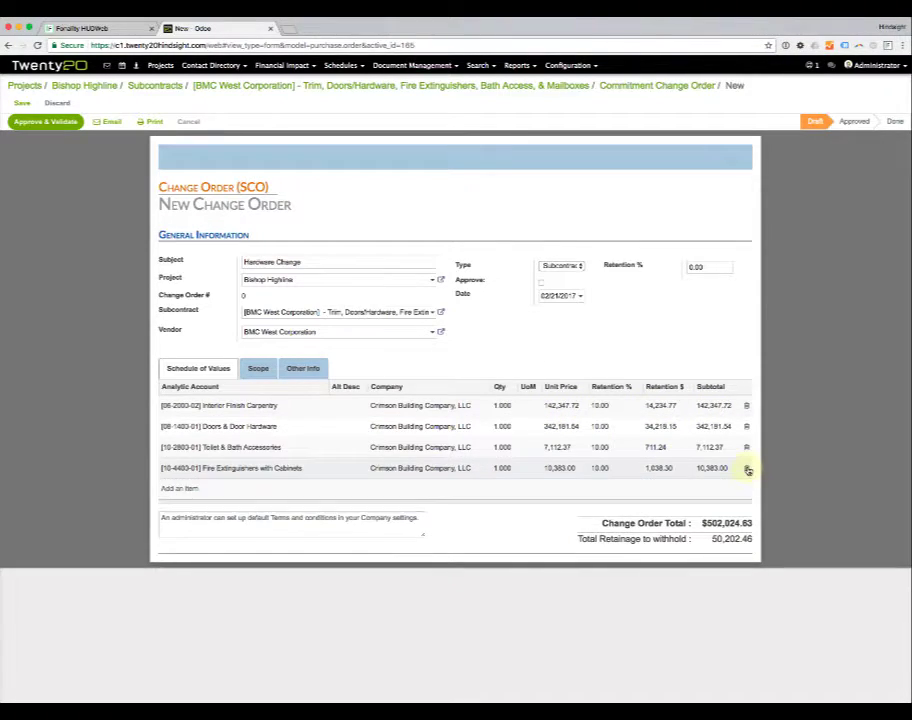
left_click(746, 468)
left_click(746, 447)
left_click(746, 427)
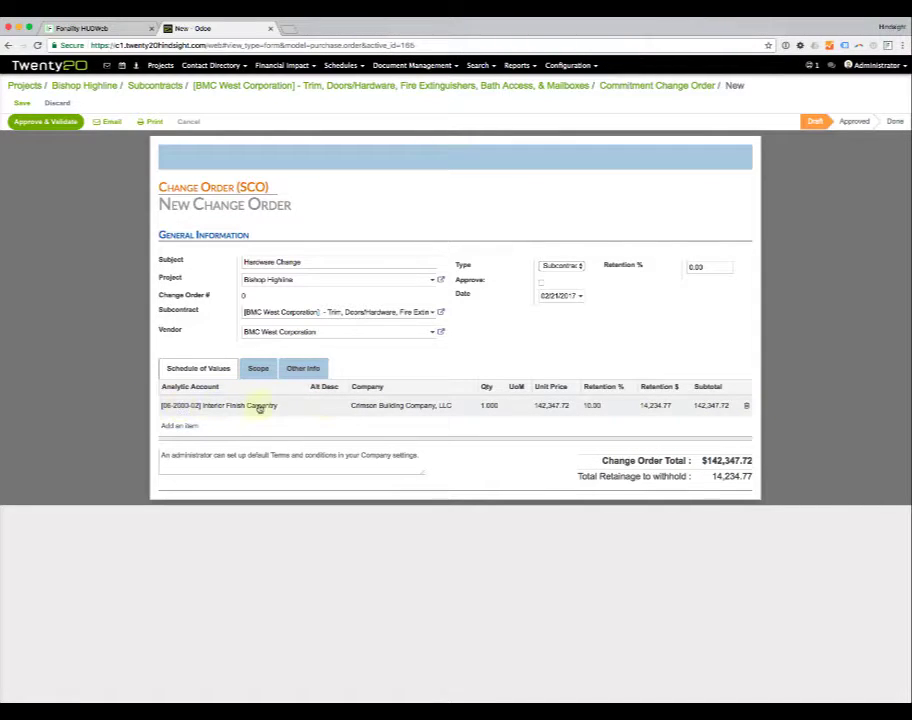
- Set the unit price of the Interior Finish Carpentry line to 15000
left_click(551, 406)
type("15000")
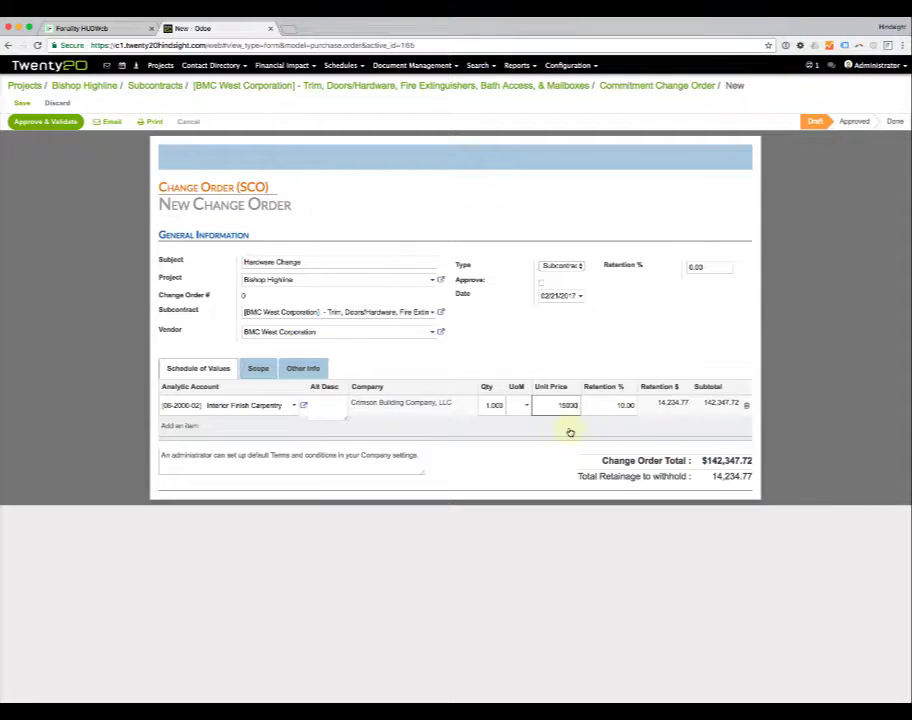
key("Tab")
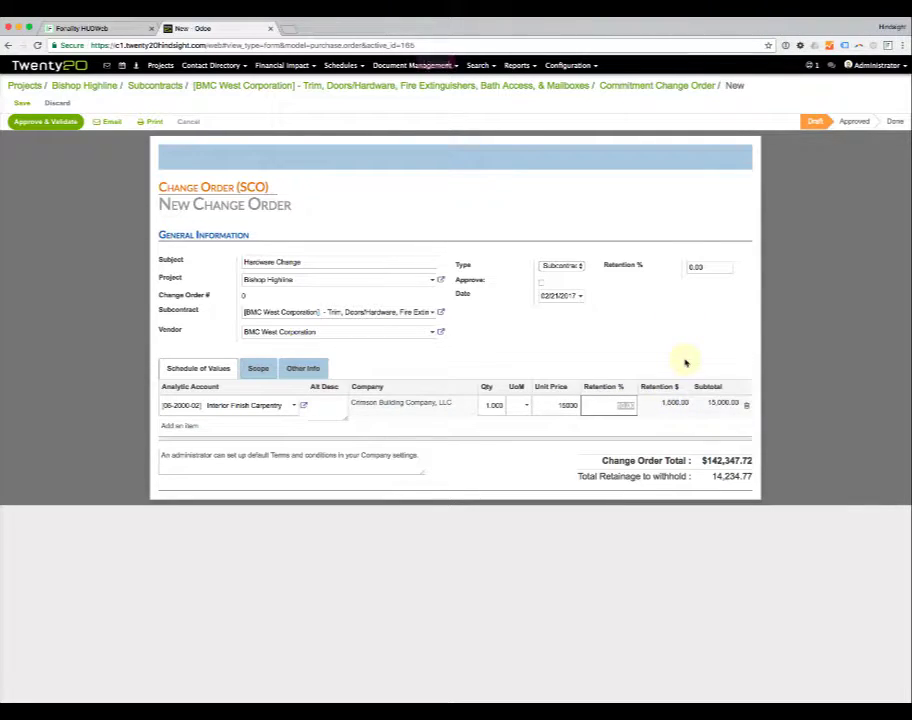
left_click(710, 364)
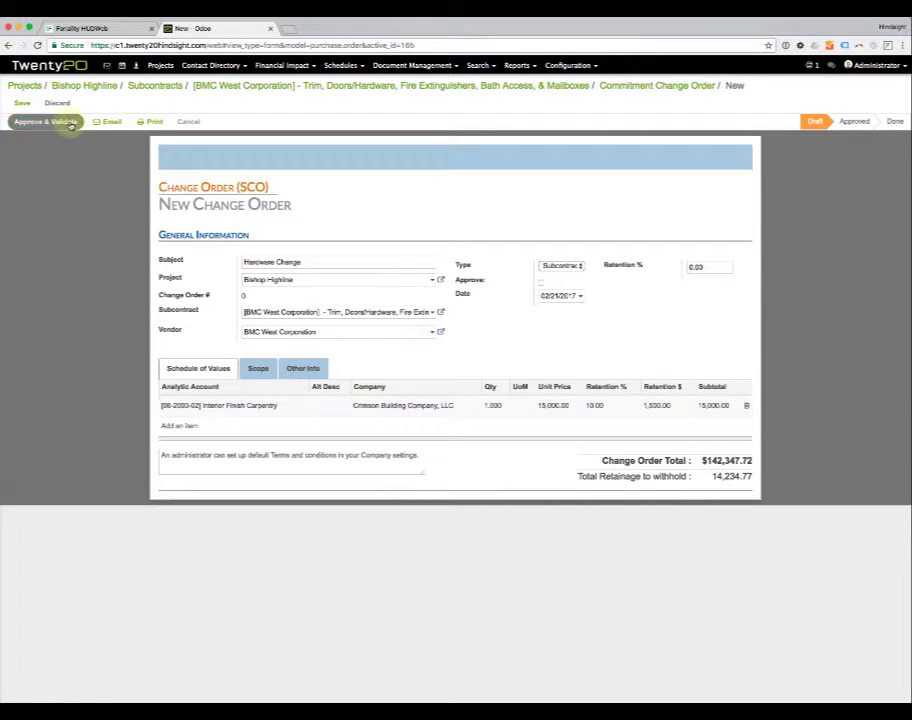
- Save the Hardware Change change order, then approve and validate it
left_click(21, 104)
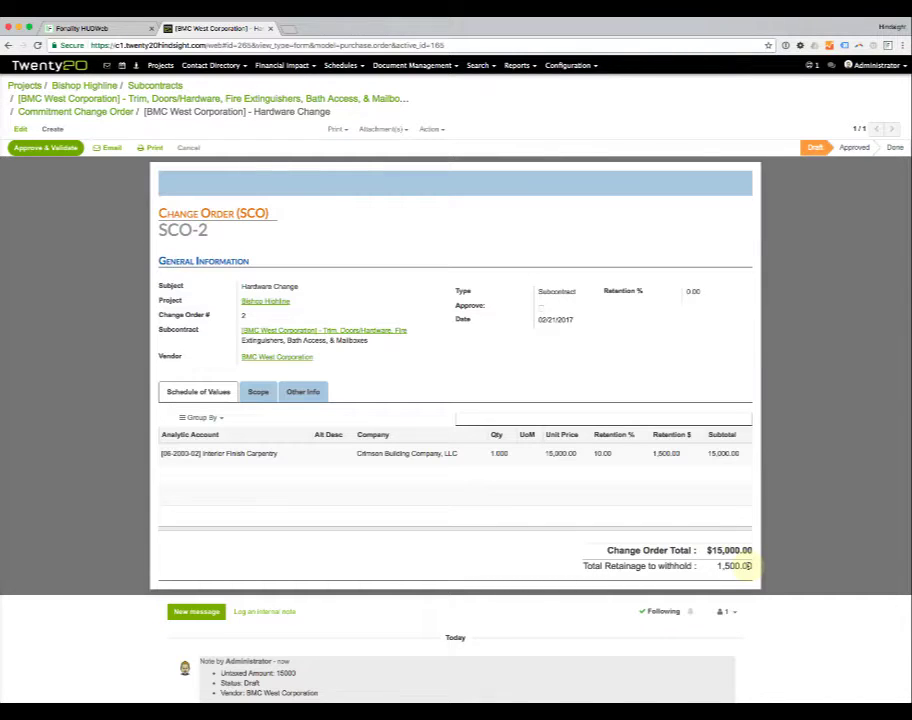
left_click_drag(300, 288, 244, 288)
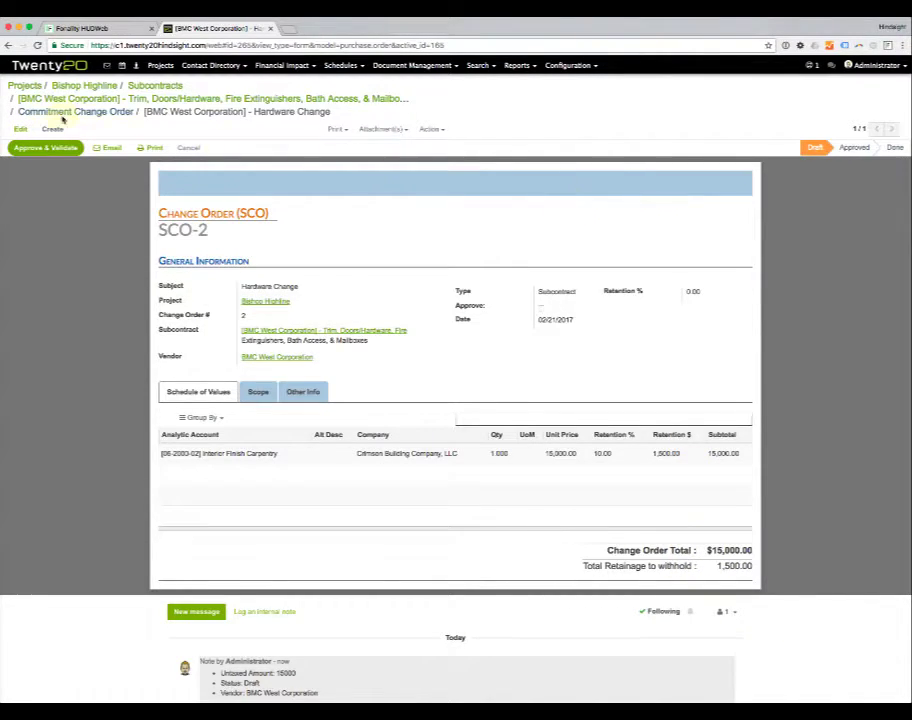
left_click(47, 148)
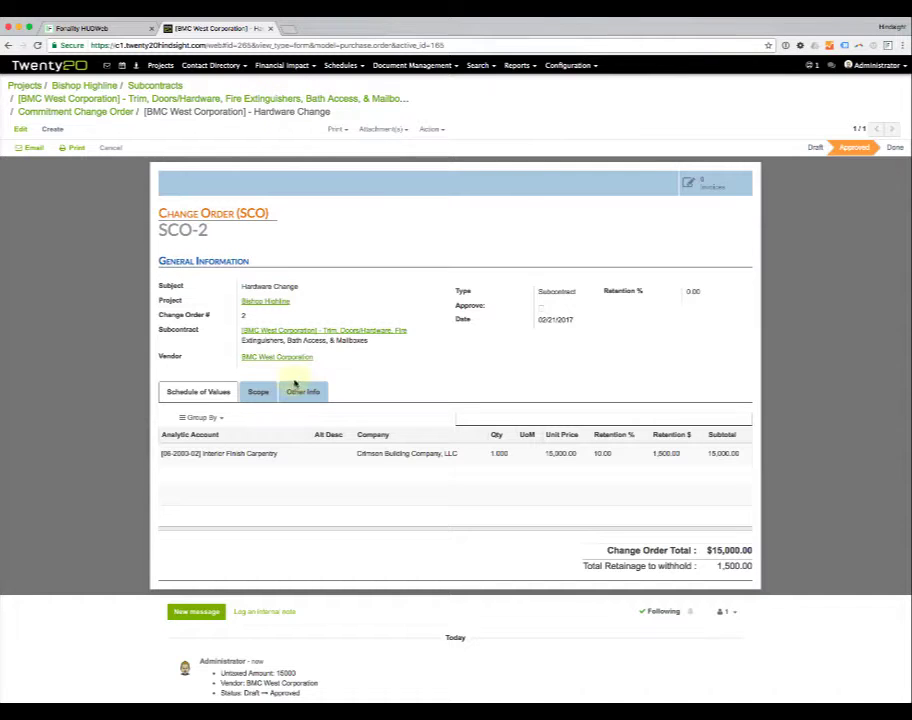
- Open the linked parent subcontract, sort its contract items by analytic account, and review the change order line and revised totals
left_click(287, 331)
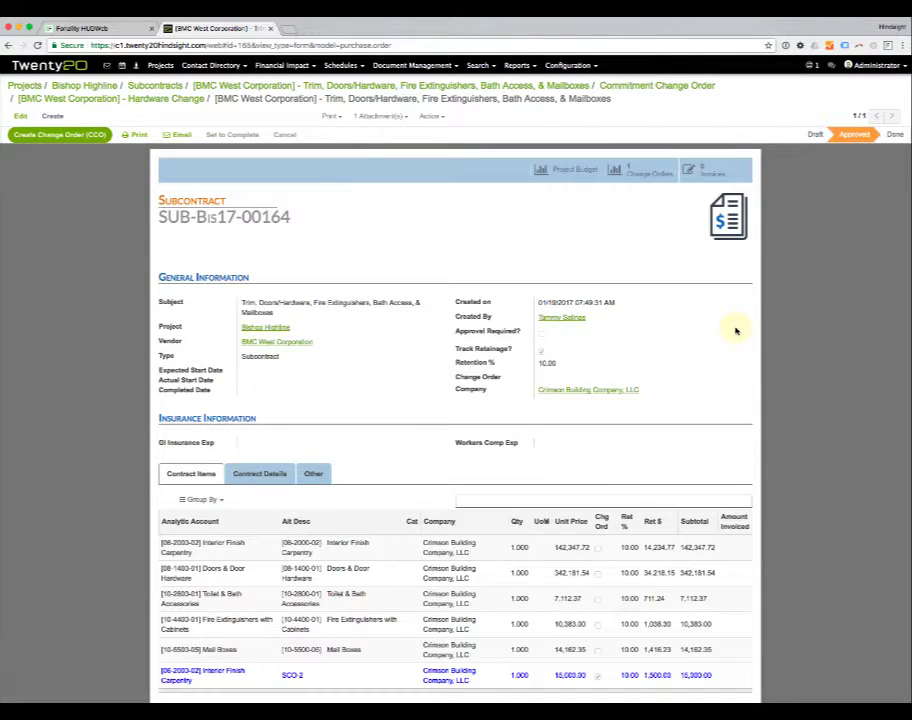
scroll(736, 331, "down", 1)
scroll(736, 331, "down", 4)
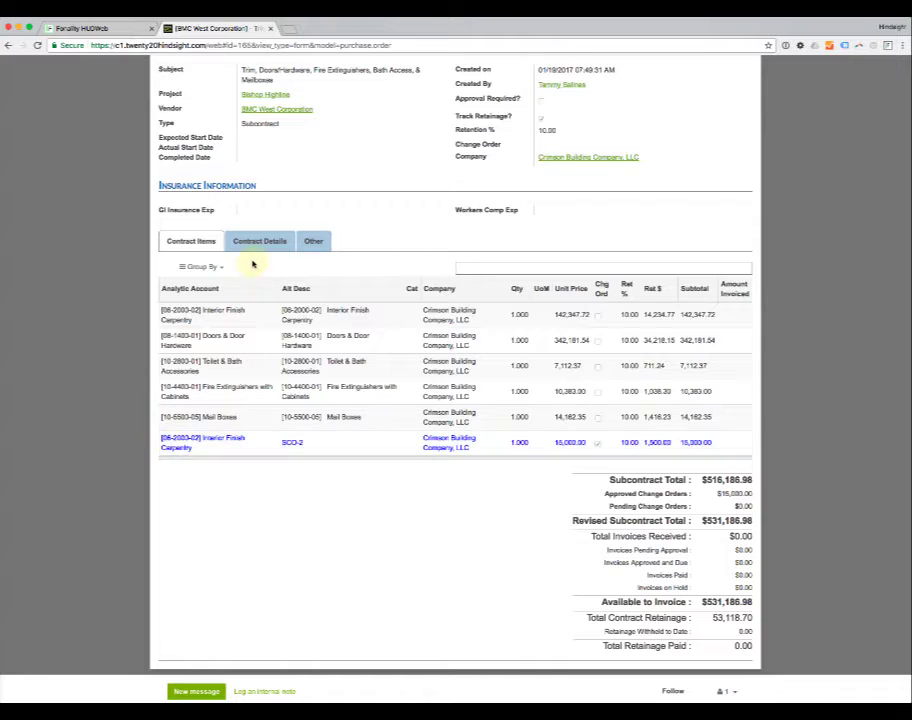
left_click(229, 291)
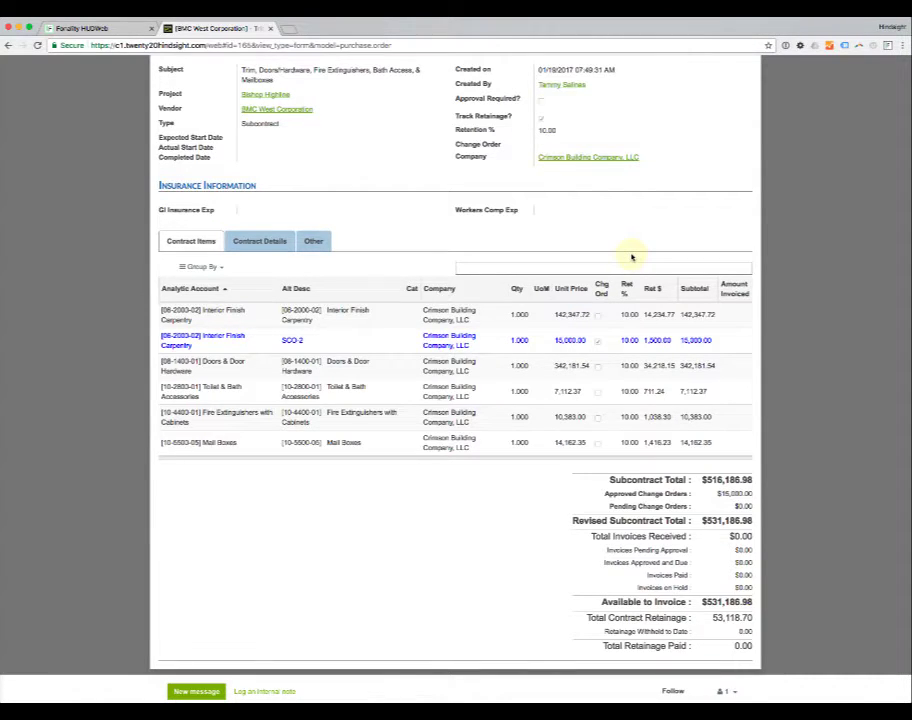
scroll(631, 257, "up", 5)
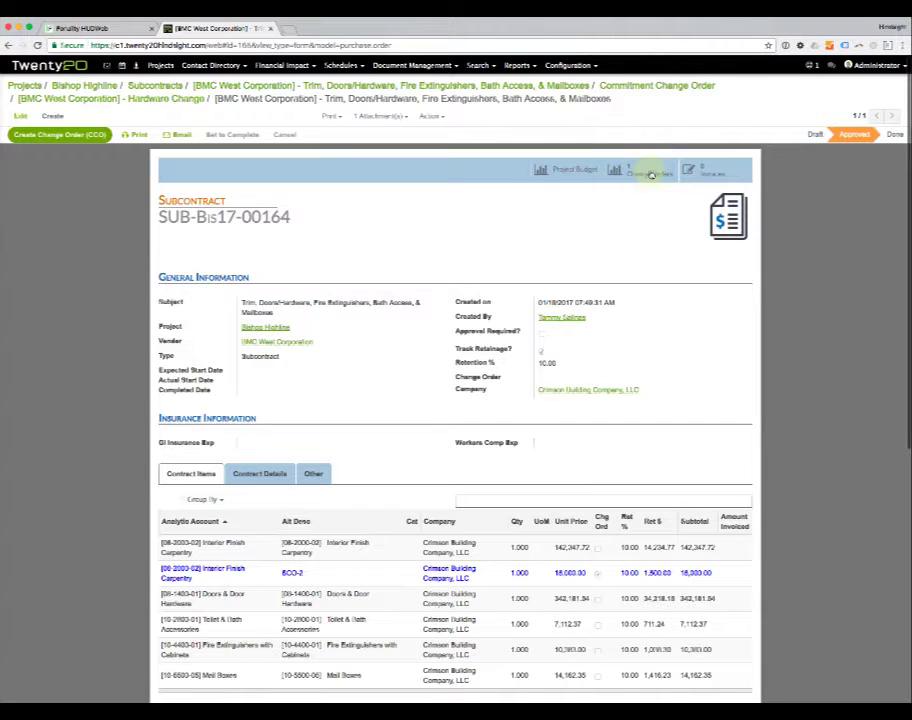
- Open change order SCO-2 from the approved group in the subcontract's change orders list
left_click(650, 174)
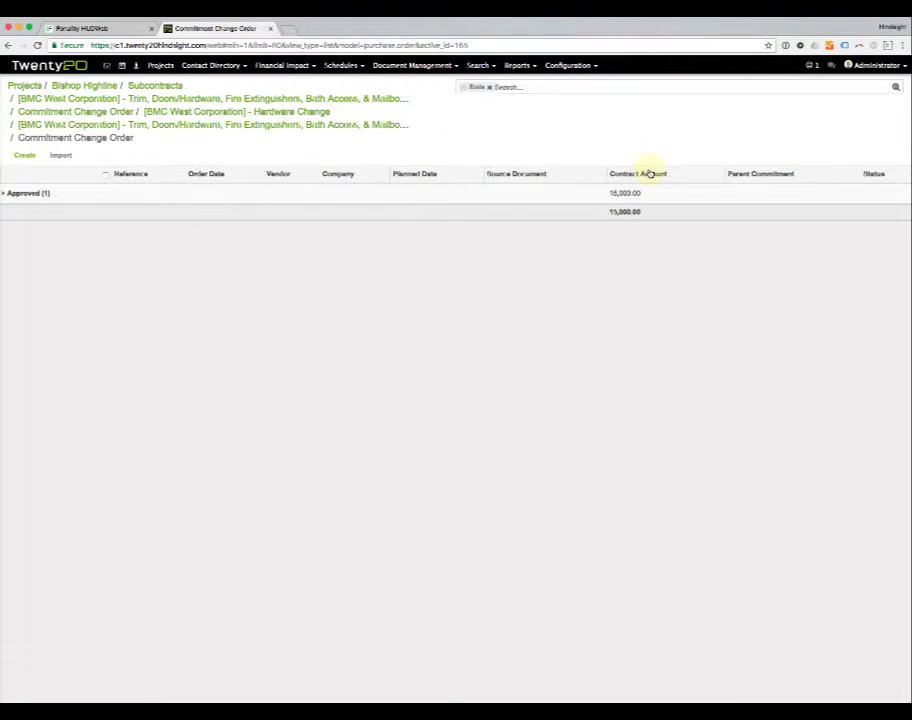
left_click(50, 194)
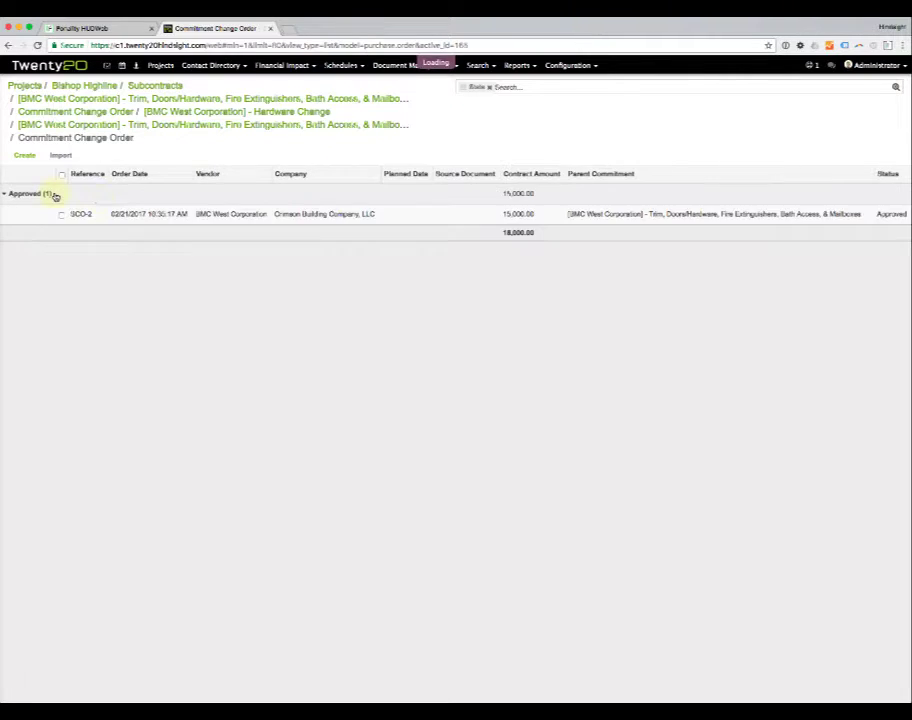
left_click(316, 216)
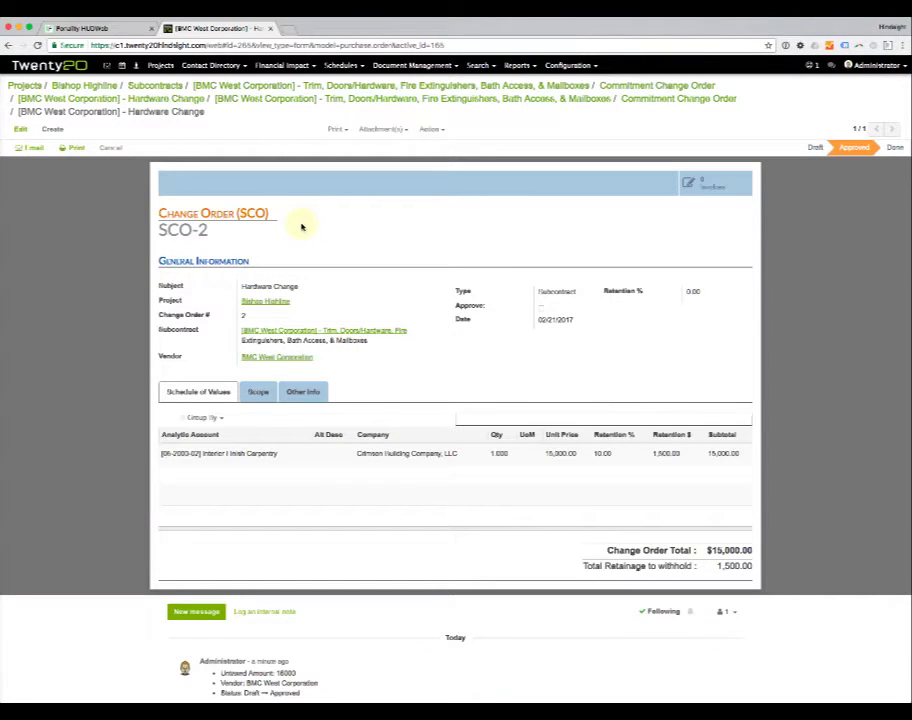
- Print the change order to PDF and open the downloaded file
left_click(72, 149)
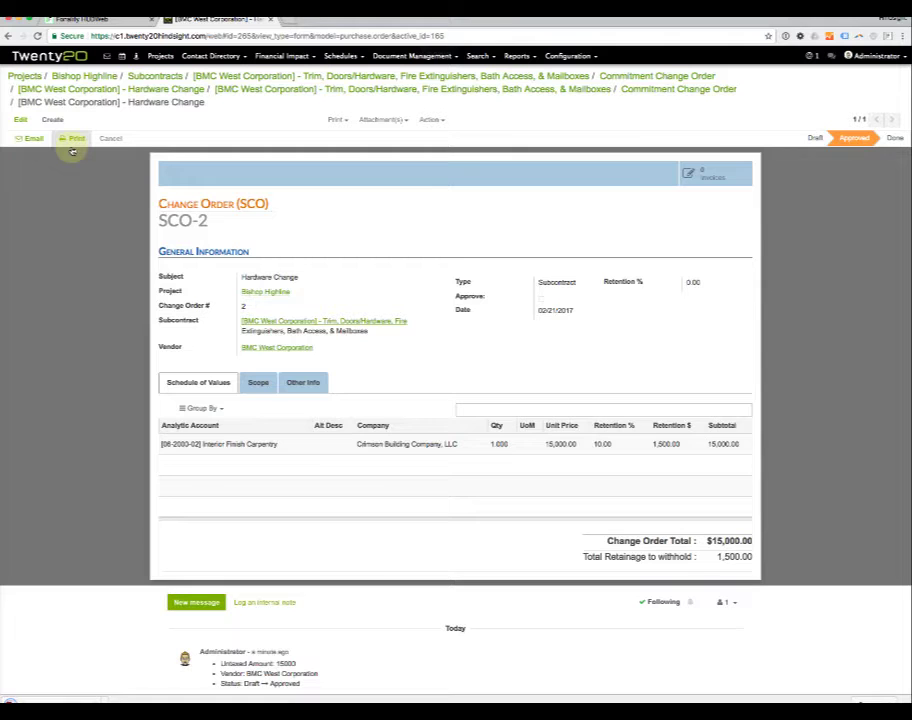
scroll(342, 295, "down", 2)
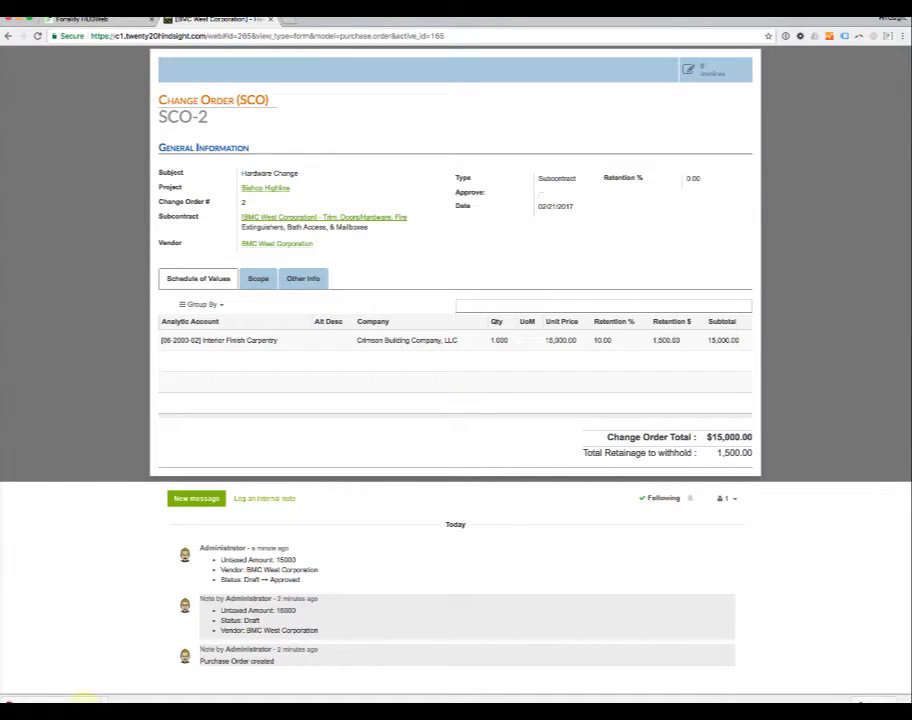
left_click(88, 701)
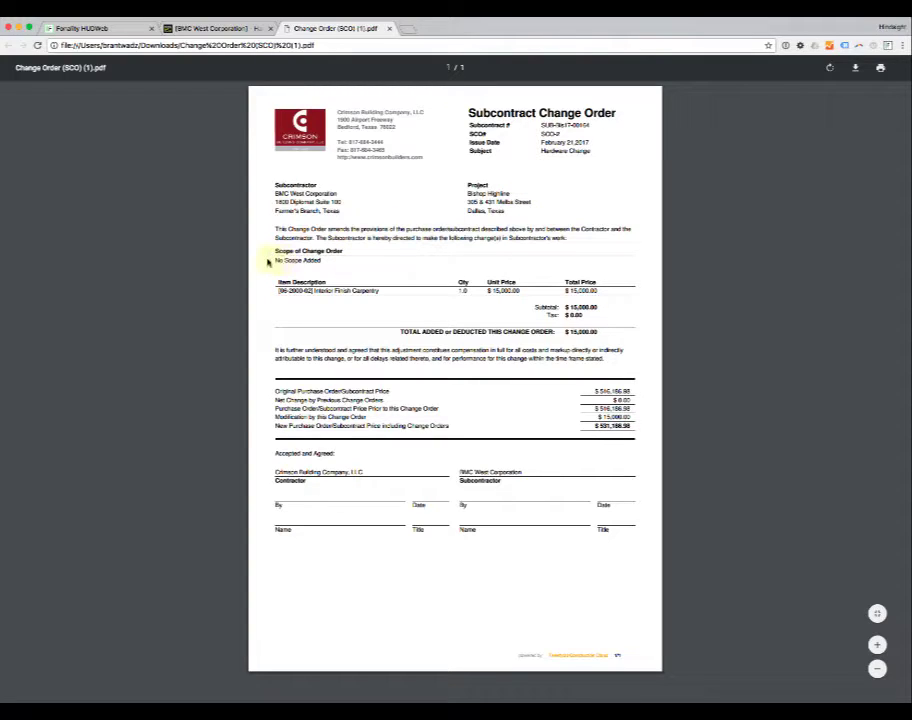
- Compare the scope text in the printed change order with the record's scope of work, and close the PDF
left_click_drag(322, 261, 267, 260)
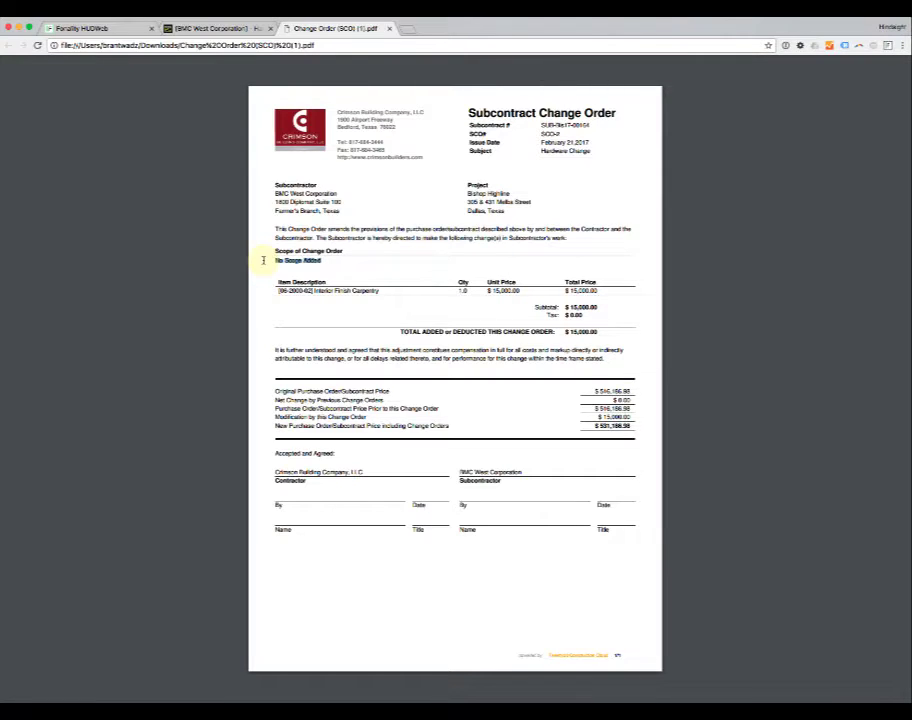
left_click(238, 28)
left_click(260, 288)
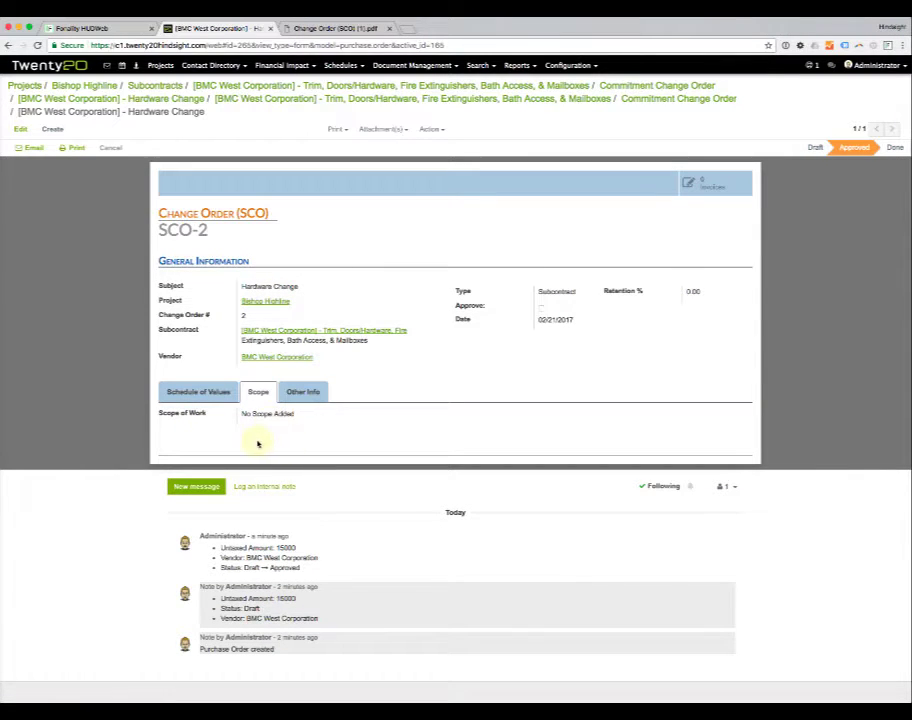
left_click(337, 28)
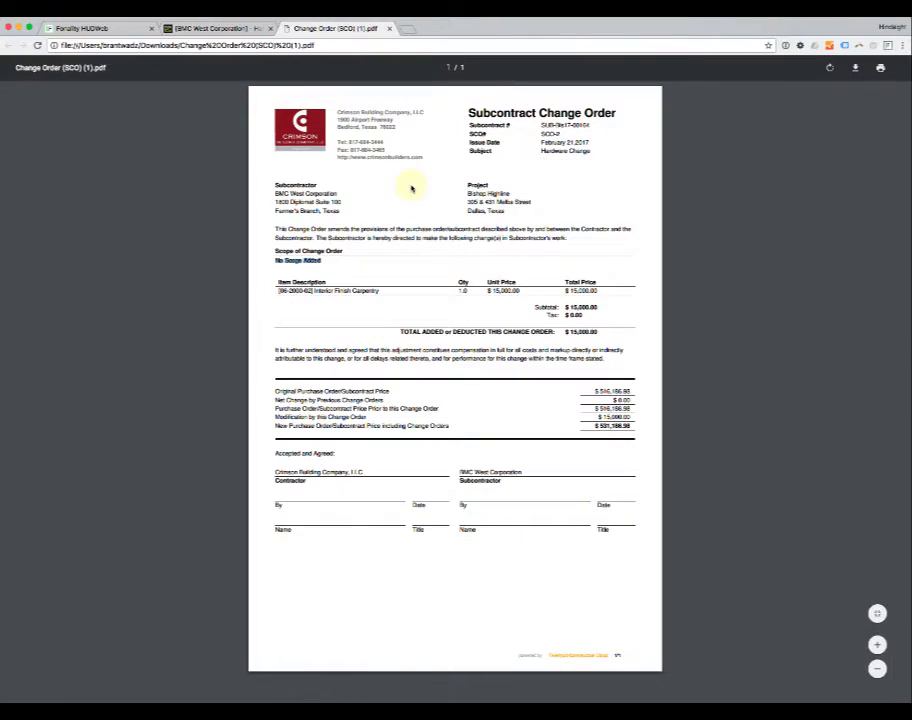
left_click_drag(253, 257, 318, 272)
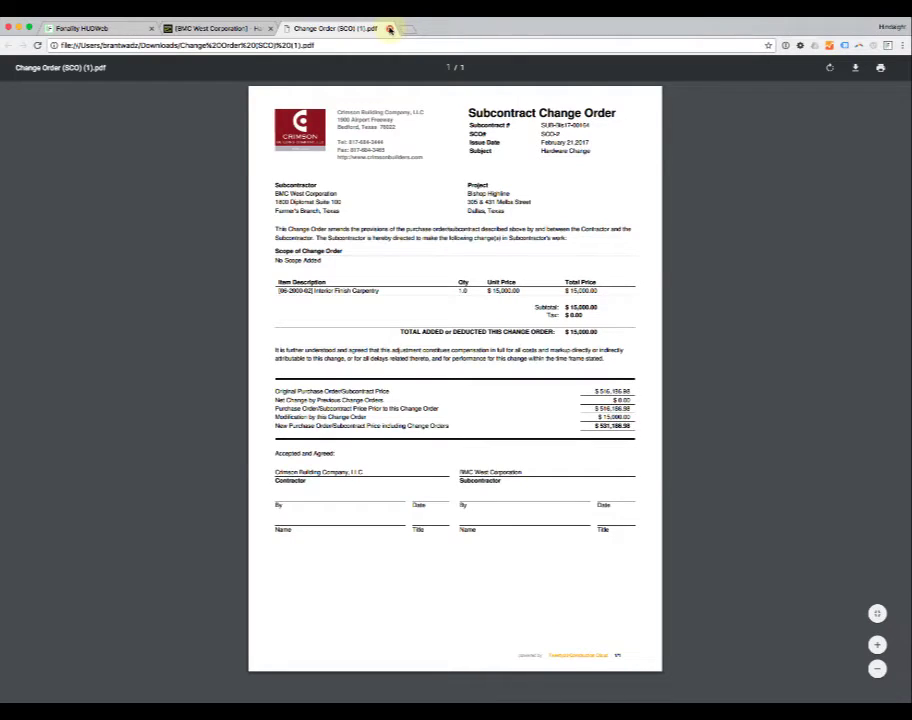
left_click(390, 29)
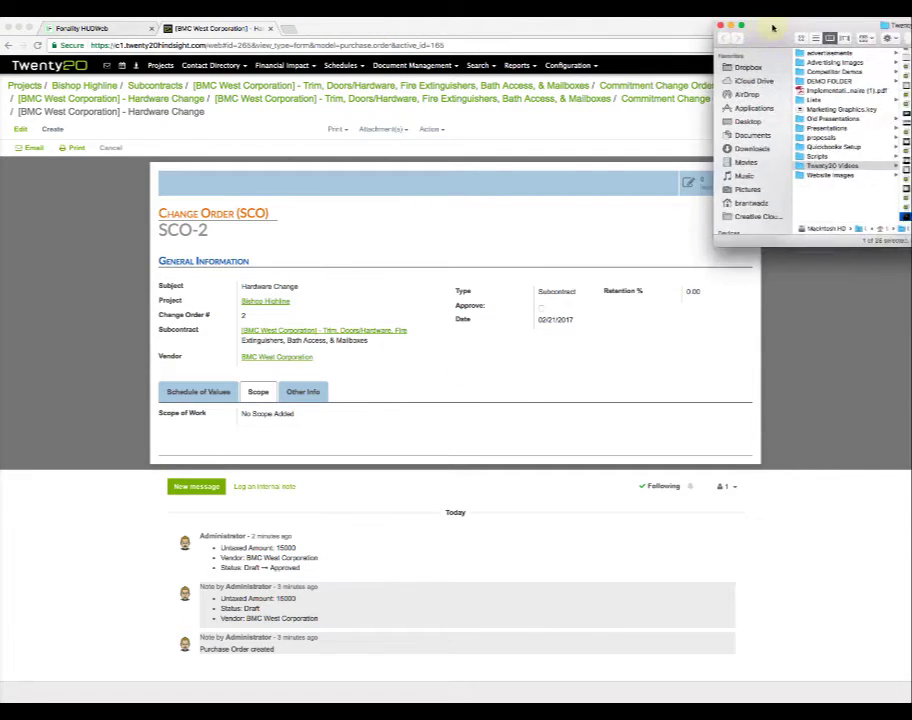
- Attach the Implementation_Questionnaire (1).pdf file from the Finder window to the change order and check its attachments list
left_click_drag(773, 28, 570, 107)
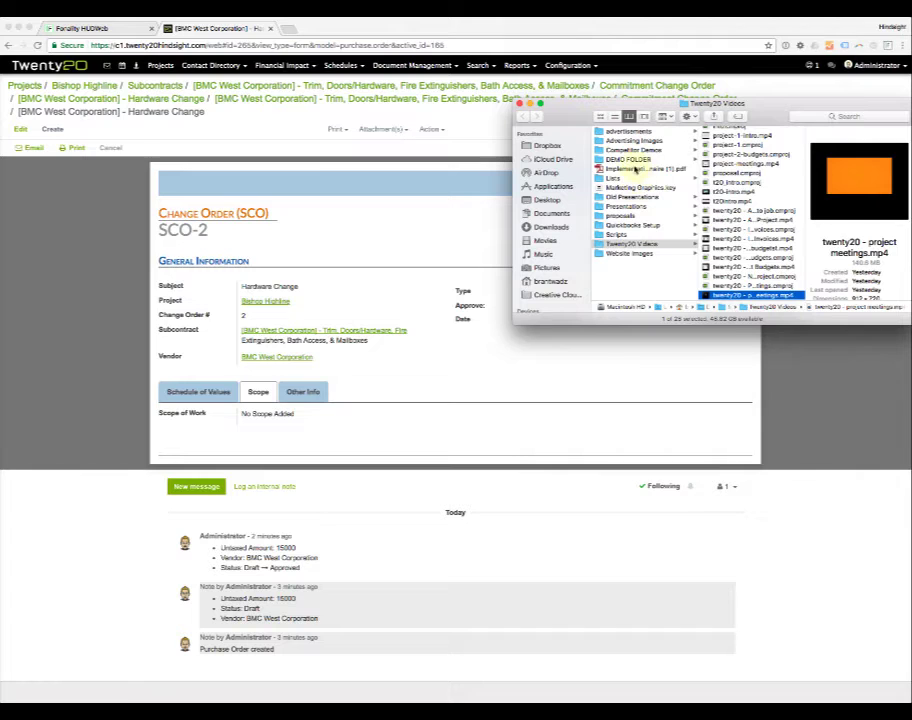
left_click_drag(633, 172, 384, 210)
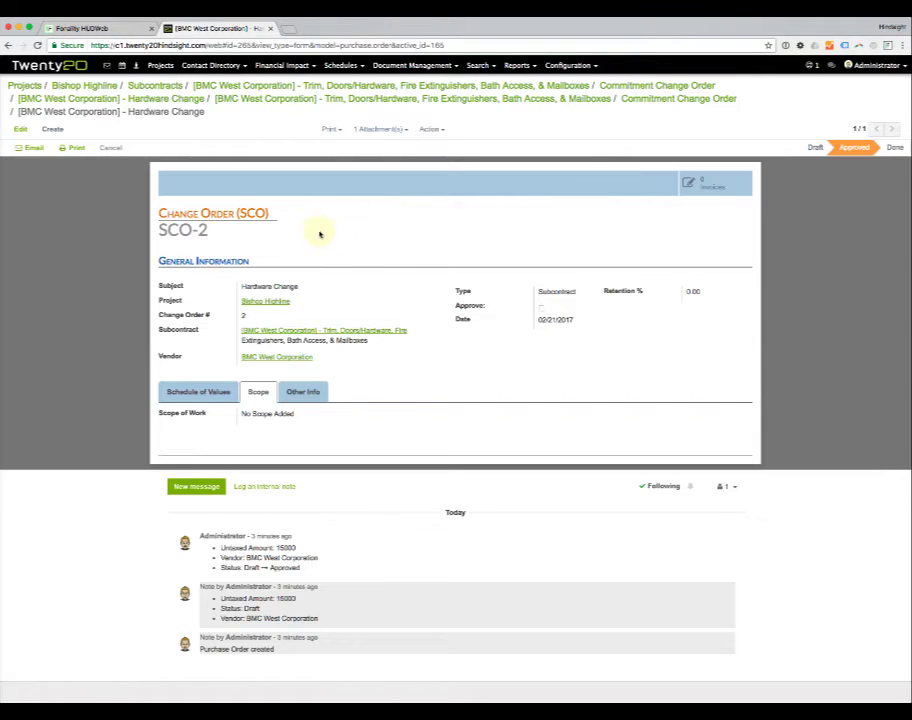
left_click(398, 130)
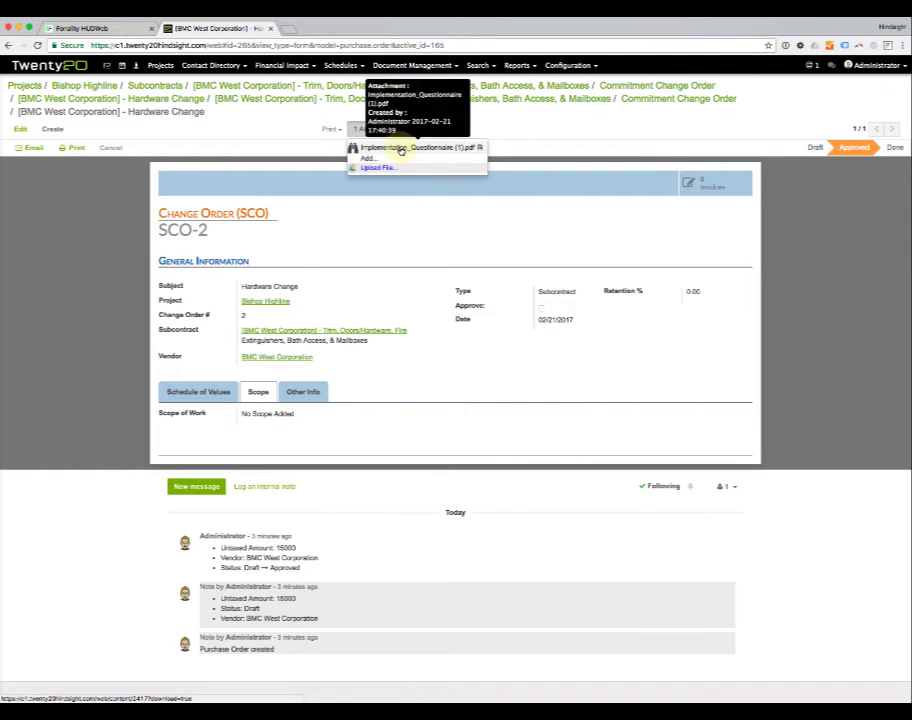
left_click(546, 124)
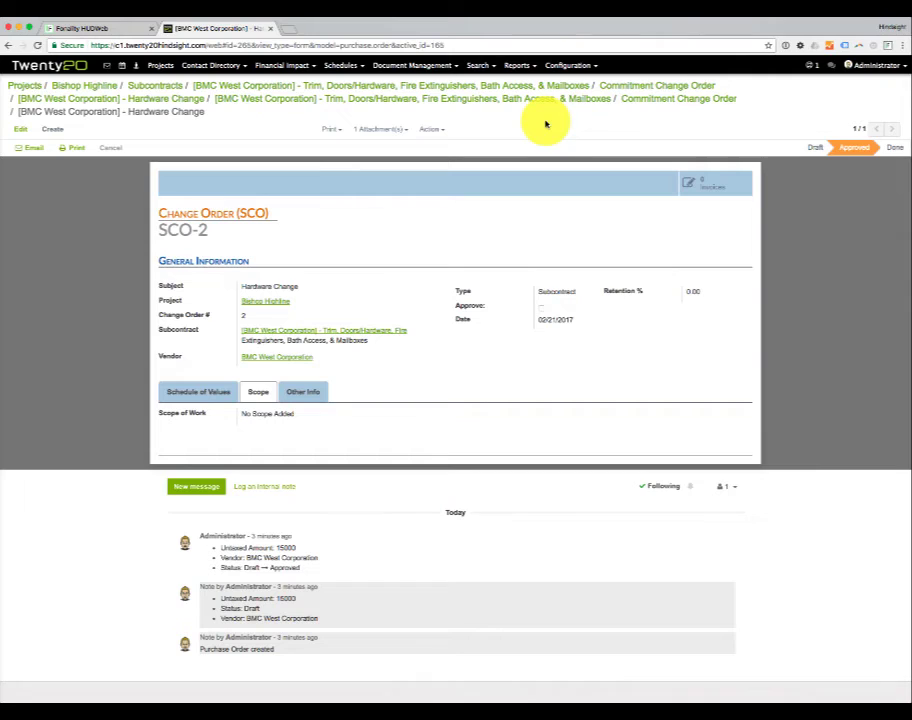